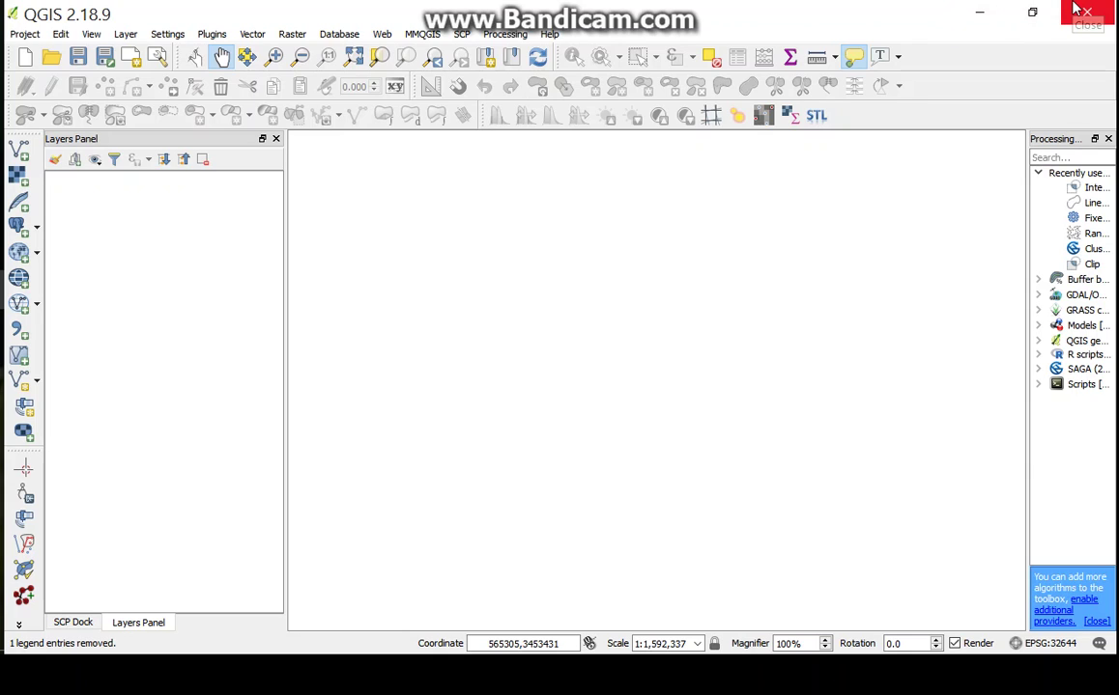
# Step: Minimize QGIS and open the desktop LANDSAT 8 folder with the band images and MTL file
pyautogui.click(974, 10)
pyautogui.doubleClick(34, 311)
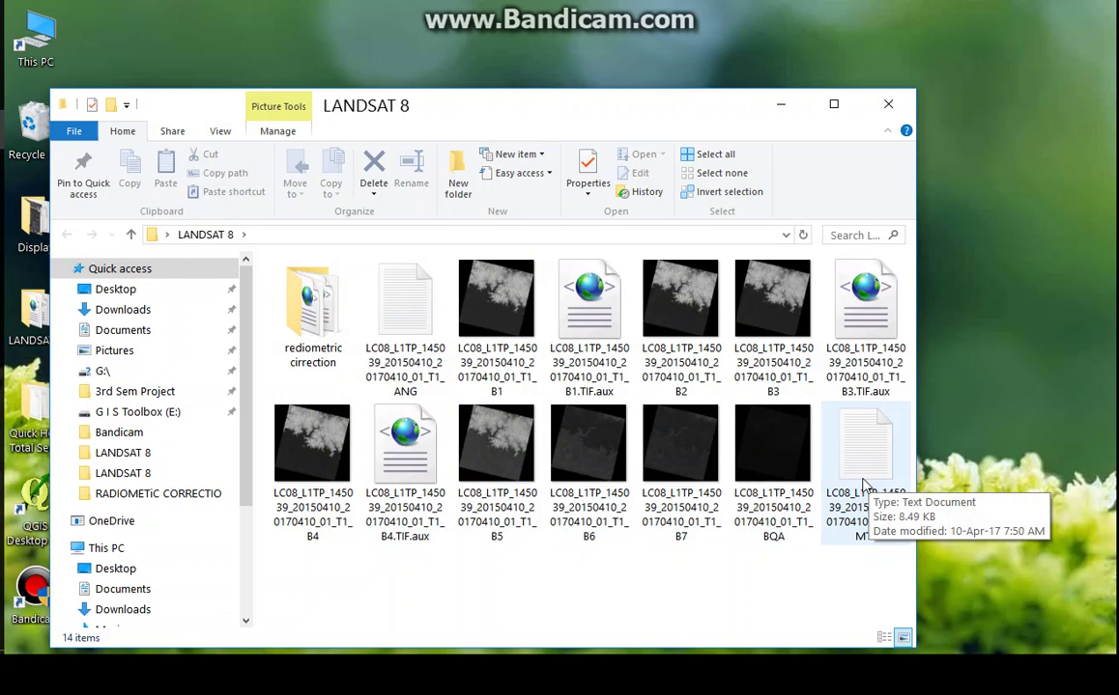
# Step: Open the MTL file in Notepad++ and scroll to the RADIANCE_ADD and REFLECTANCE_MULT values
pyautogui.rightClick(862, 486)
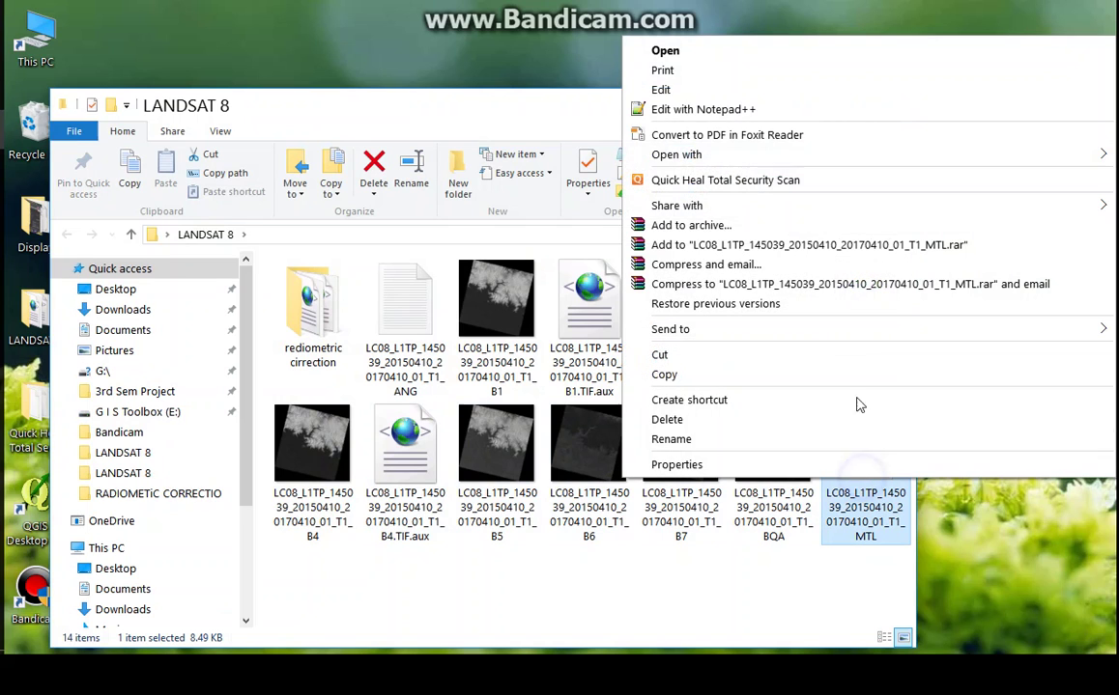
pyautogui.click(725, 109)
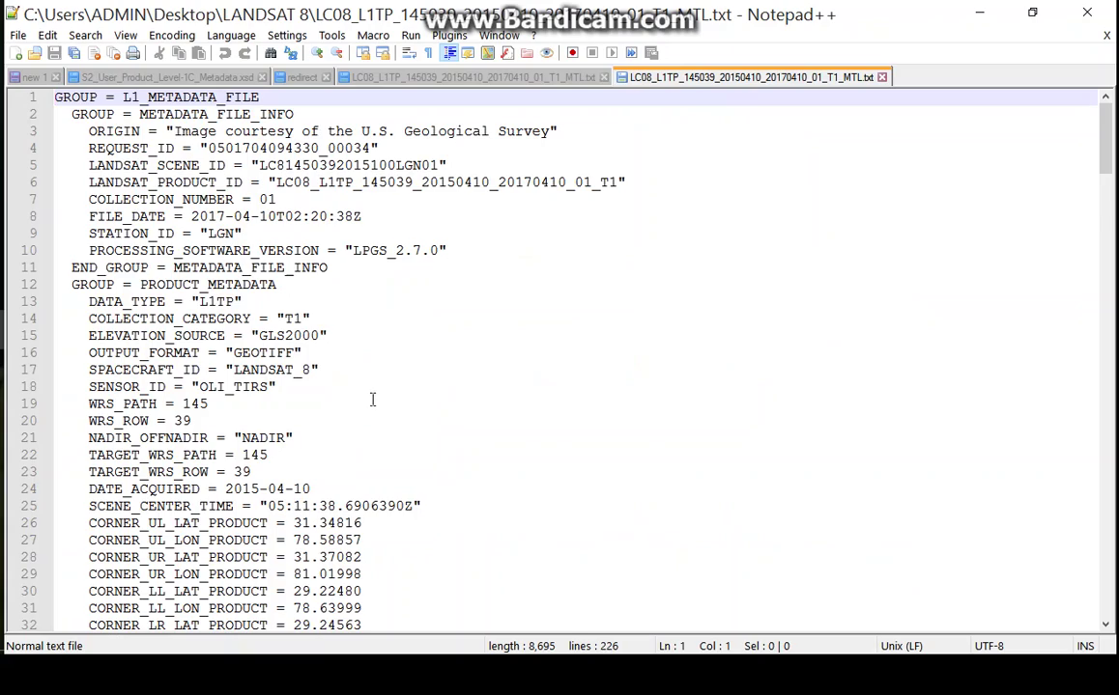
pyautogui.scroll(-13, 373, 400)
pyautogui.scroll(-10, 373, 399)
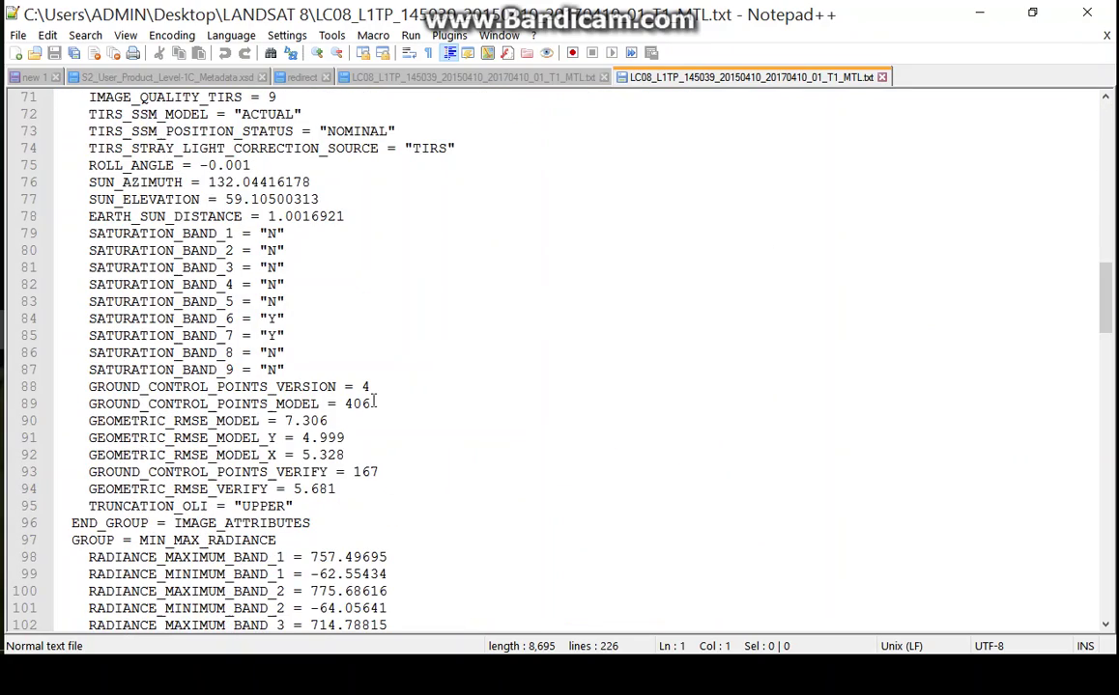
pyautogui.scroll(-3, 375, 402)
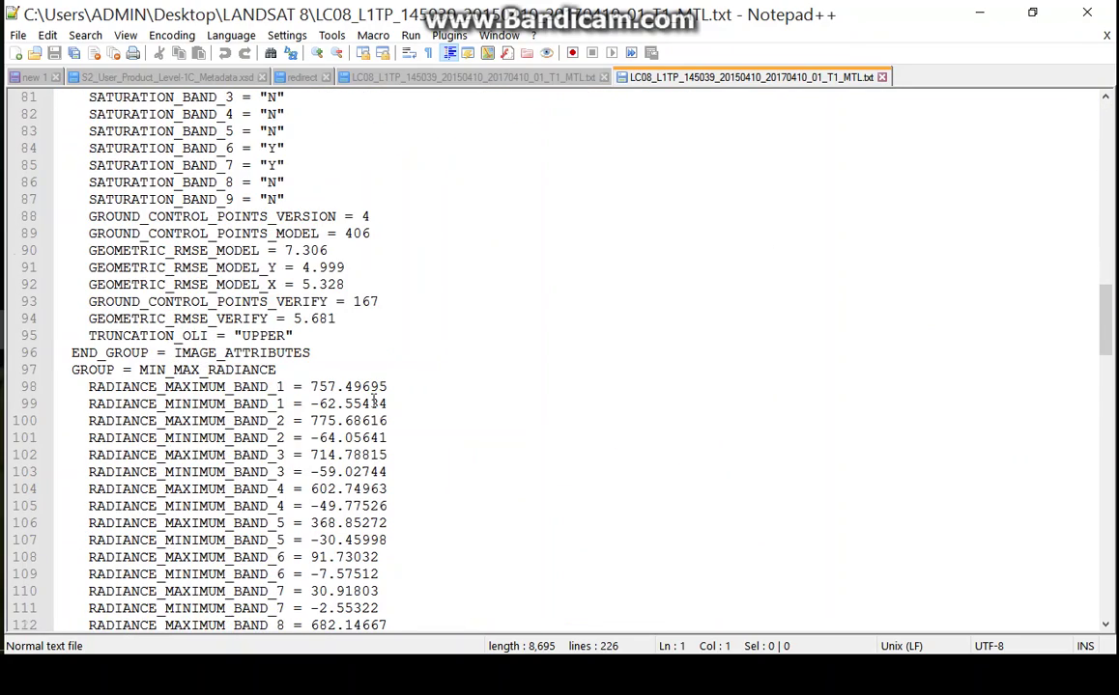
pyautogui.scroll(-7, 375, 402)
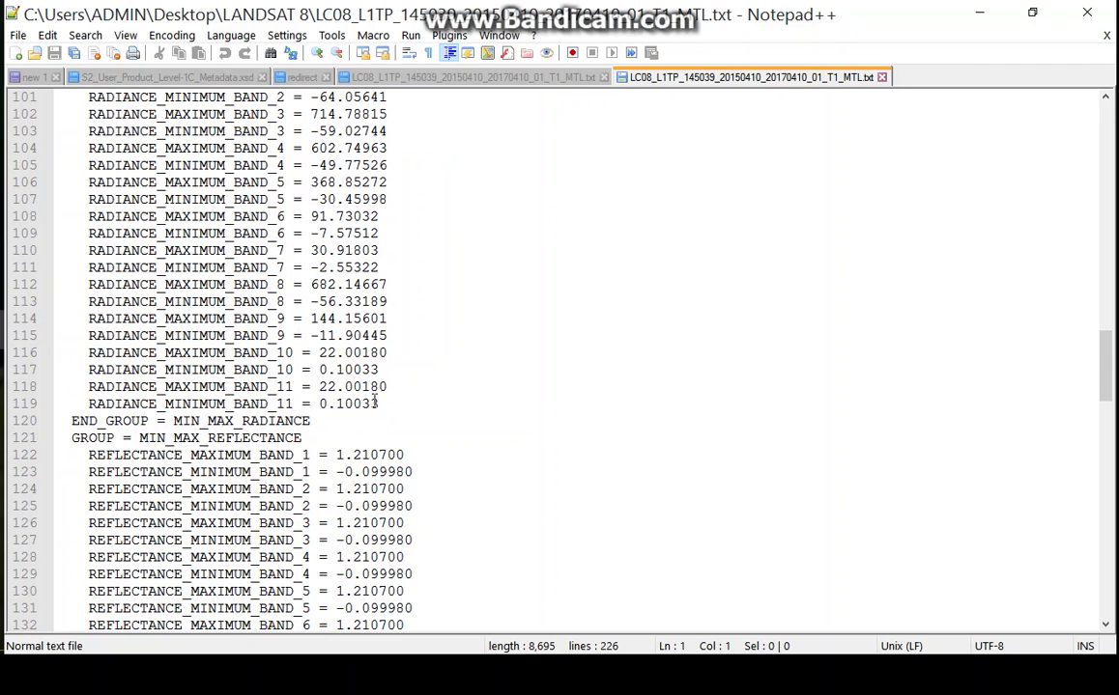
pyautogui.scroll(-20, 375, 404)
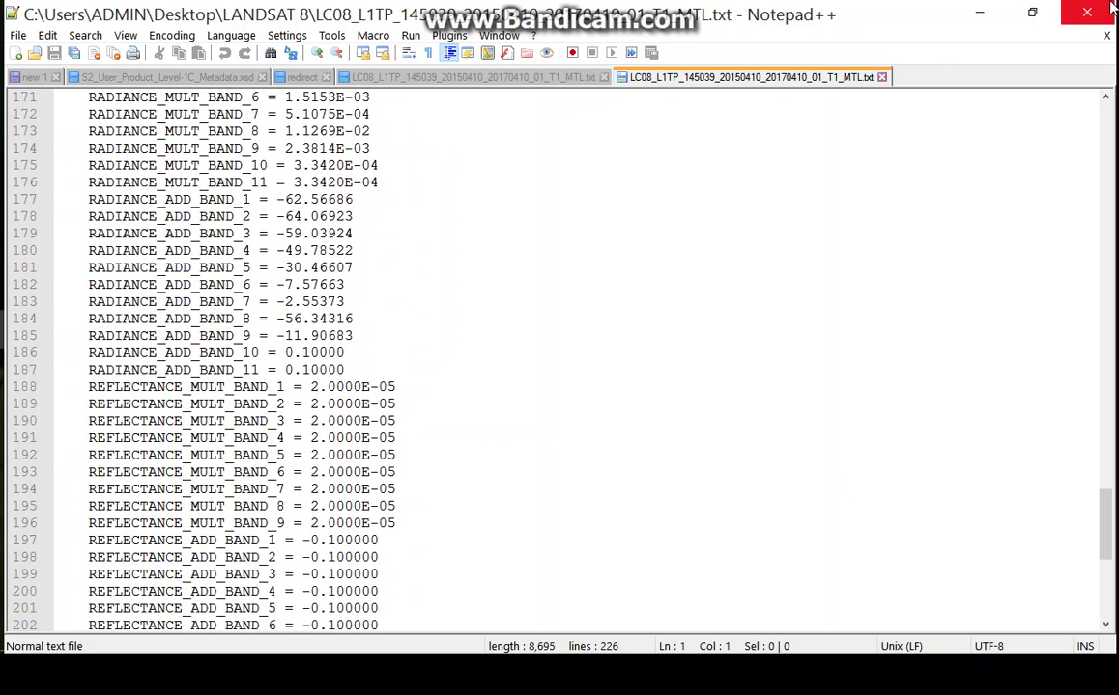
# Step: Add LC08_L1TP_145039_20150410_20170410_01_T1_B1 from LANDSAT 8 as a raster layer
pyautogui.click(978, 12)
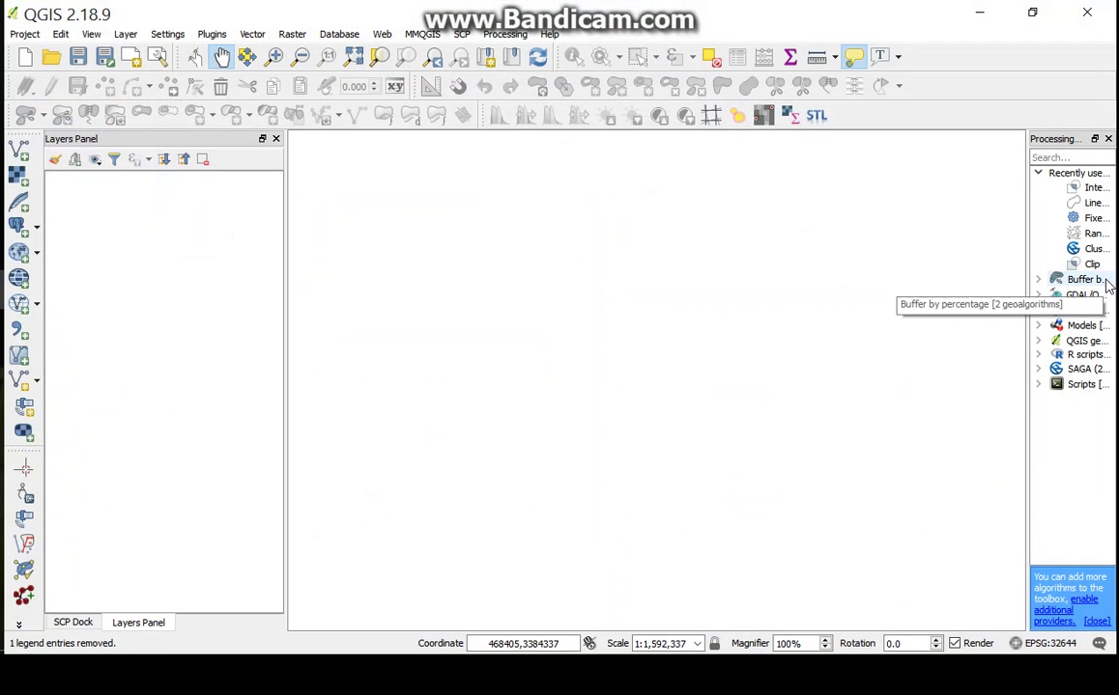
pyautogui.click(17, 174)
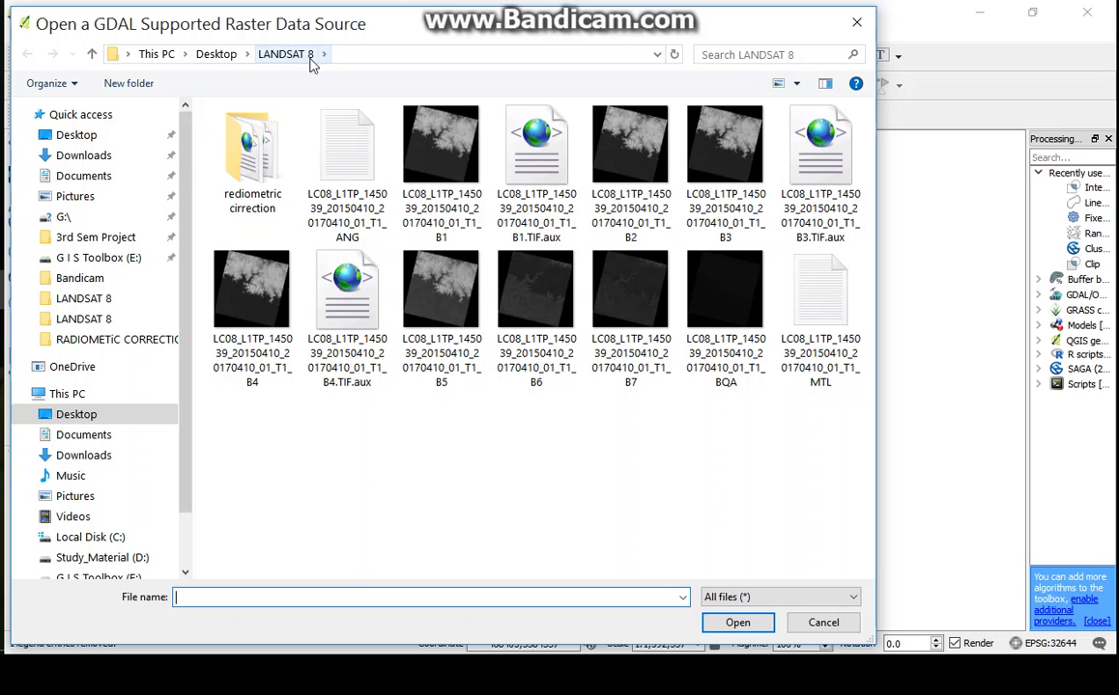
pyautogui.click(440, 169)
pyautogui.rightClick(437, 179)
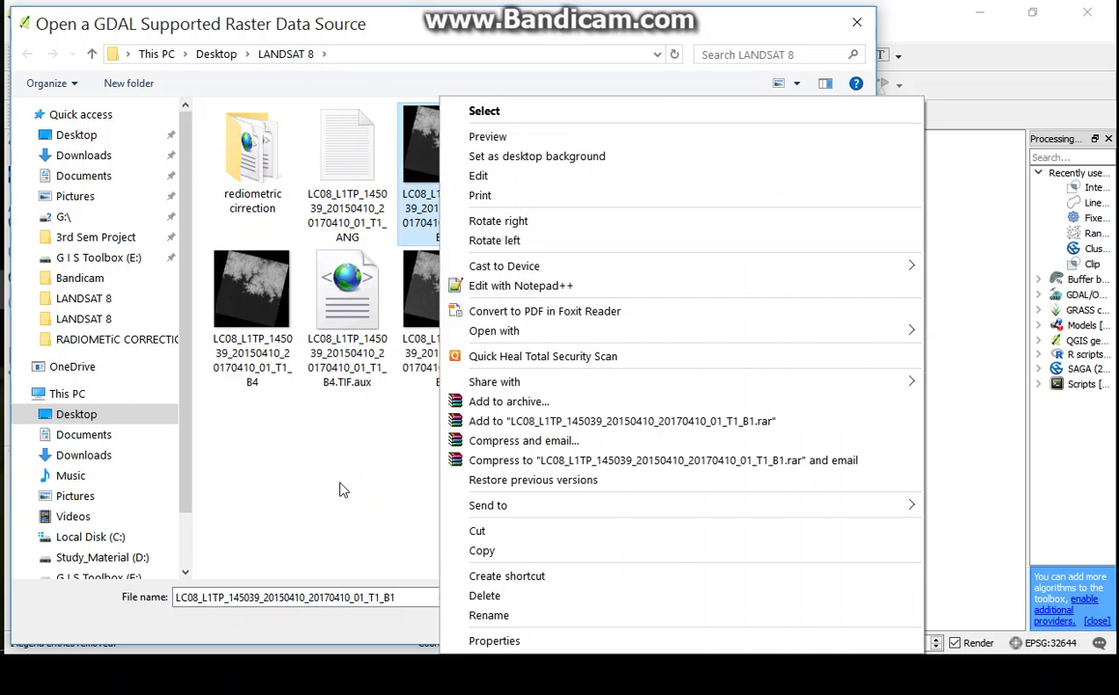
pyautogui.click(307, 436)
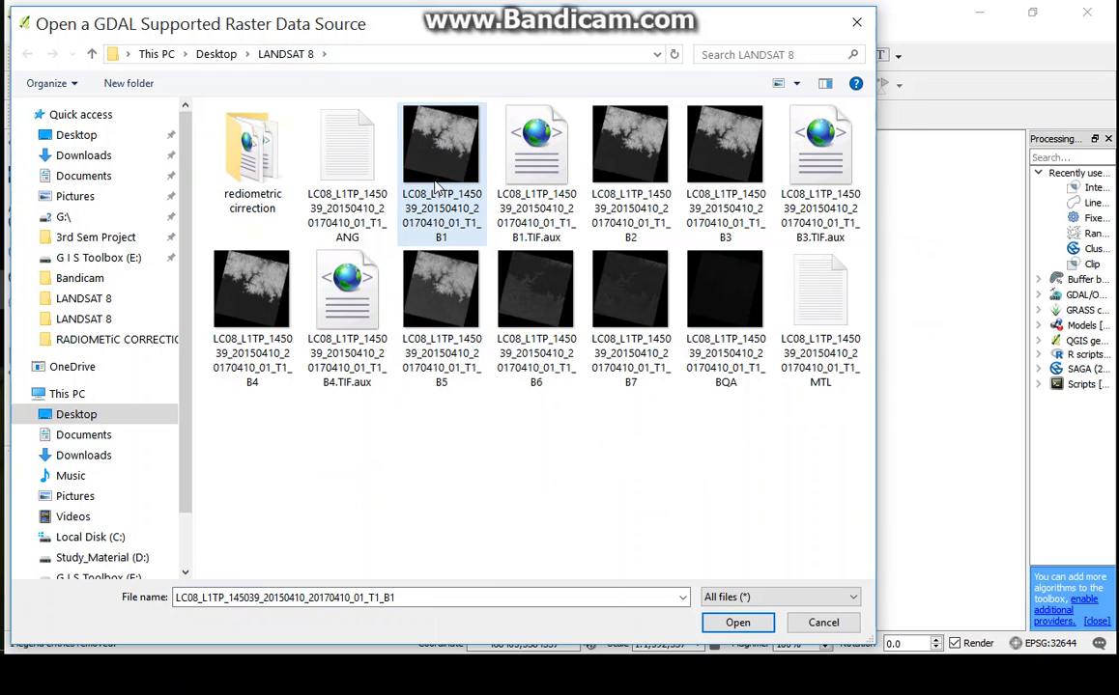
pyautogui.click(741, 623)
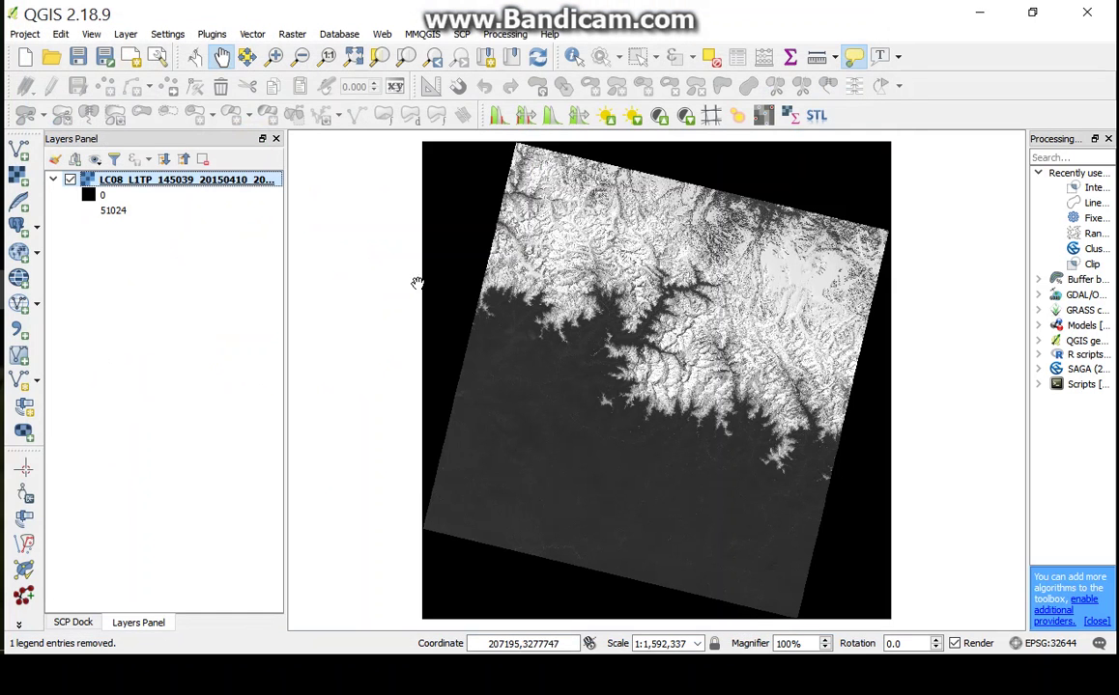
# Step: Open the Plugins menu while the band 1 raster stays on the map
pyautogui.moveTo(43, 141)
pyautogui.click(210, 35)
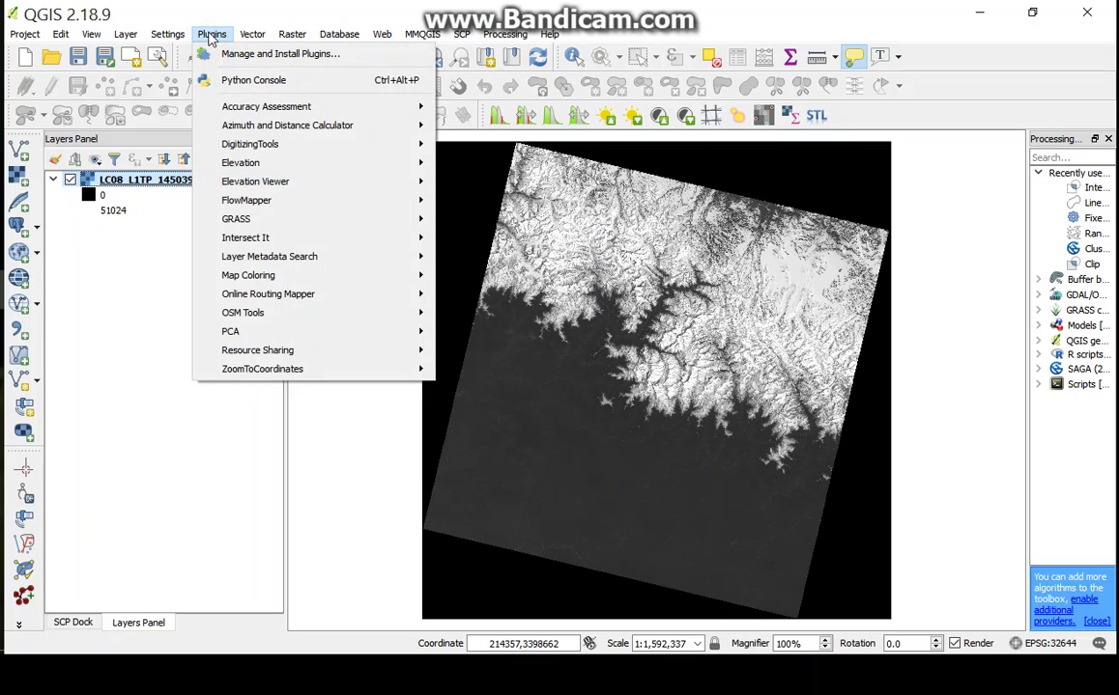
pyautogui.click(271, 56)
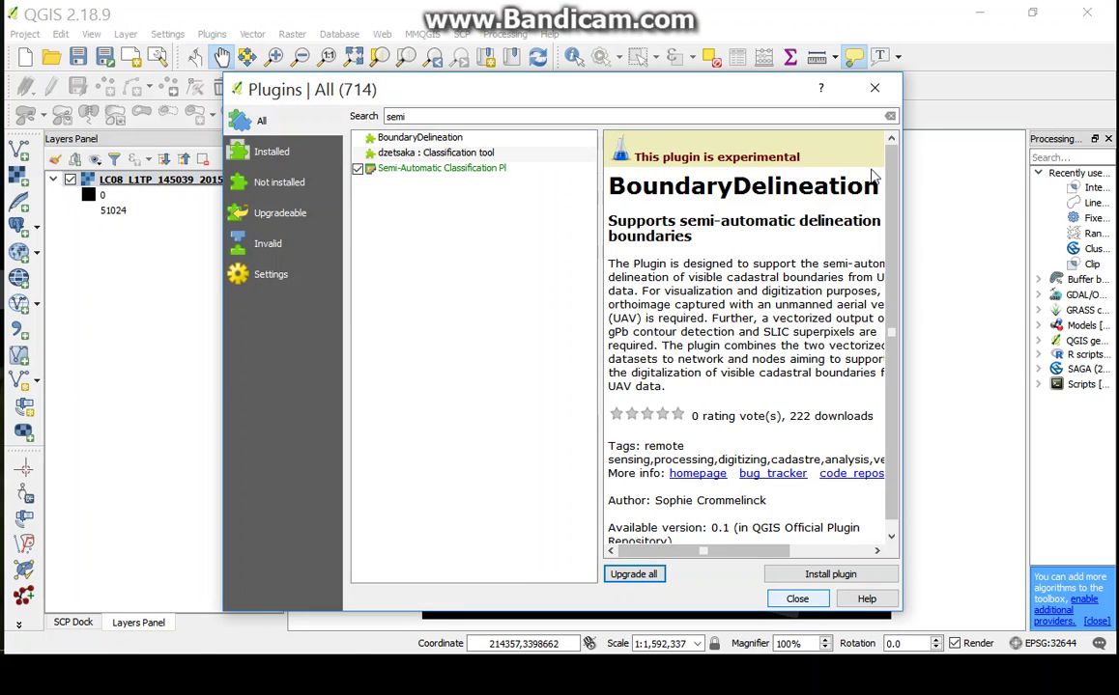
pyautogui.doubleClick(430, 113)
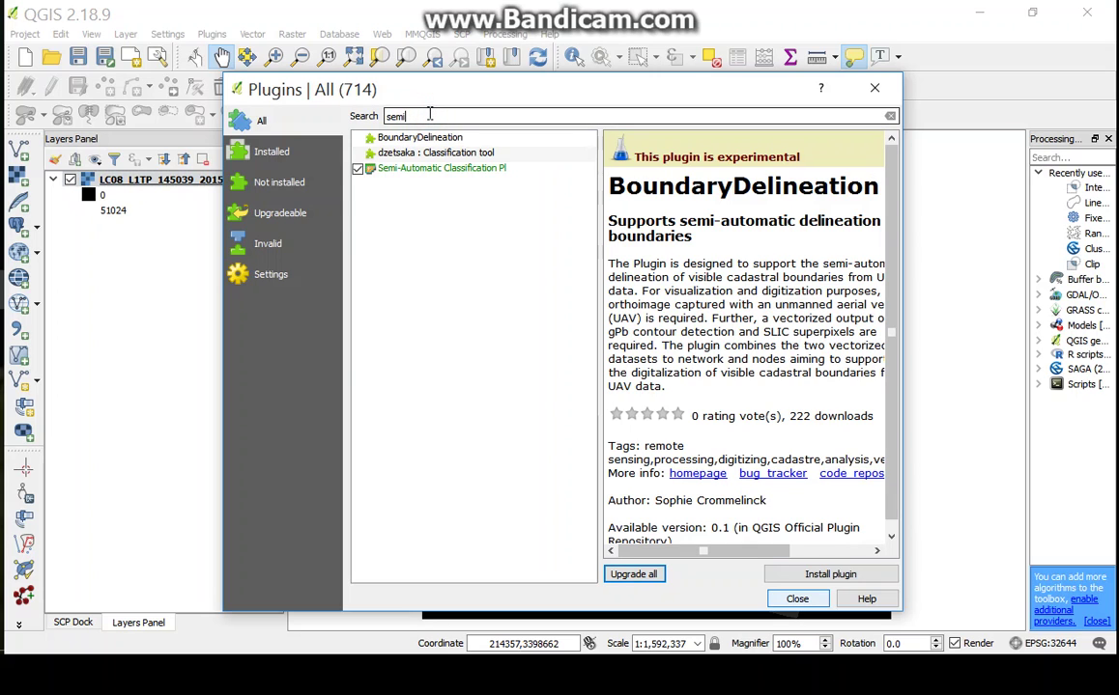
pyautogui.press('BackSpace')
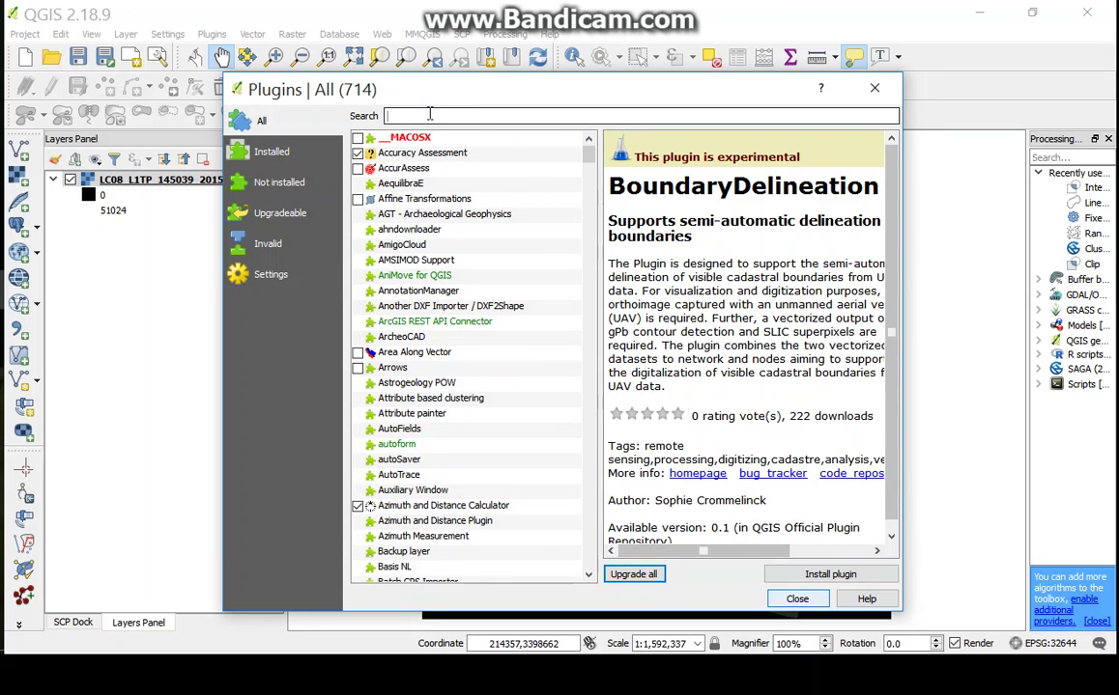
pyautogui.write('semi')
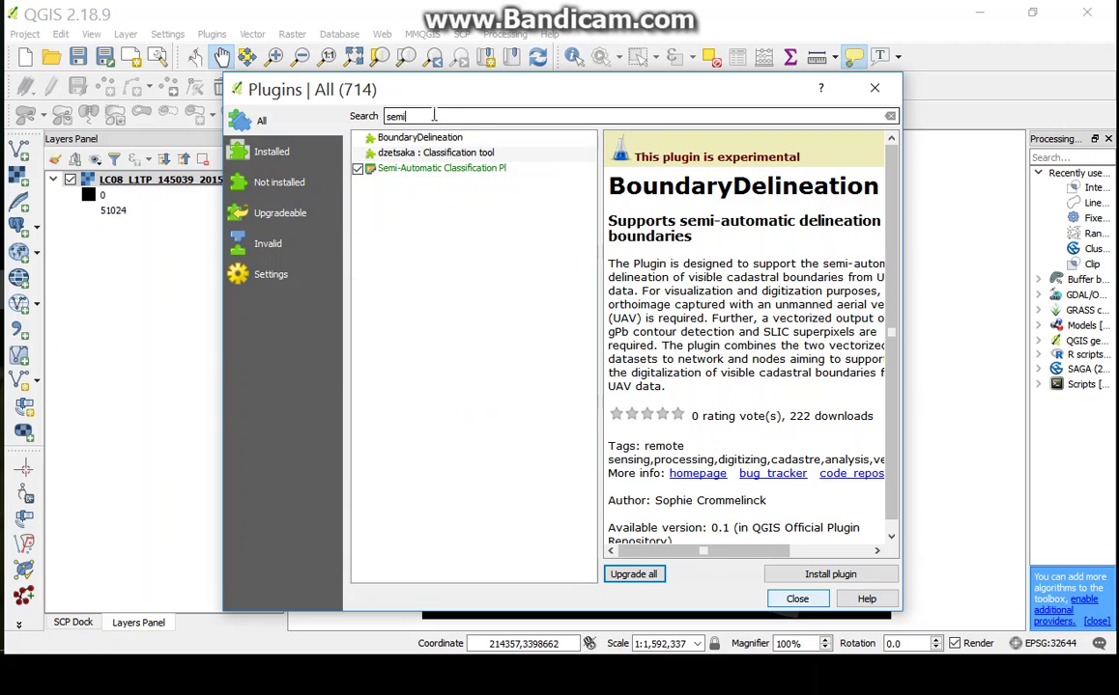
pyautogui.click(454, 169)
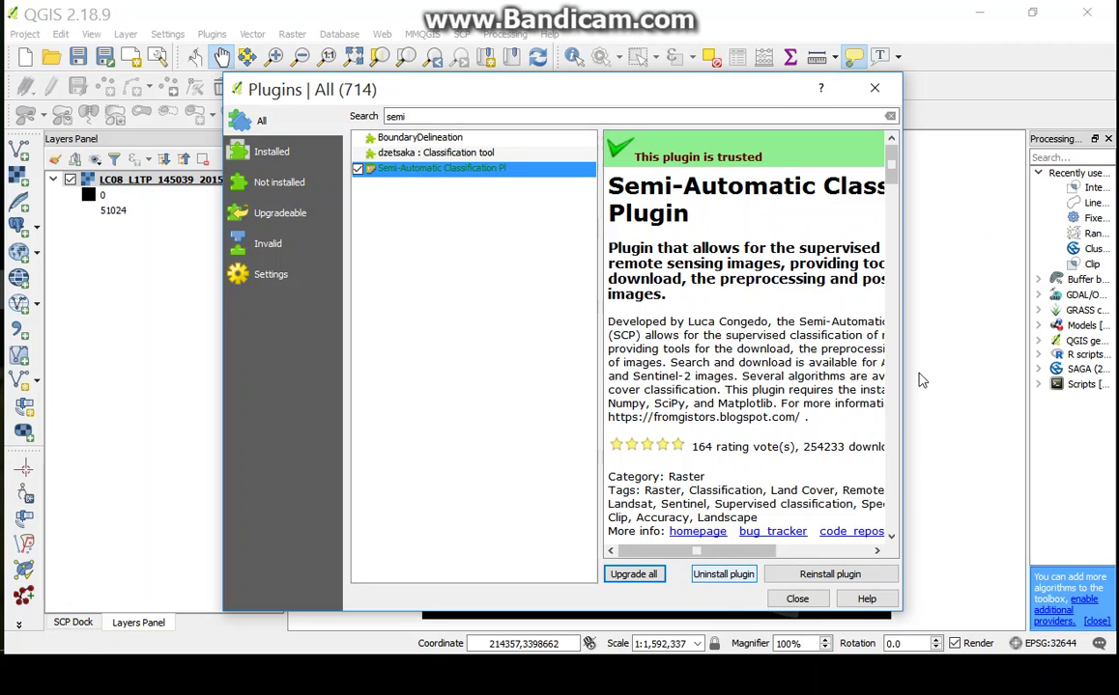
pyautogui.click(797, 600)
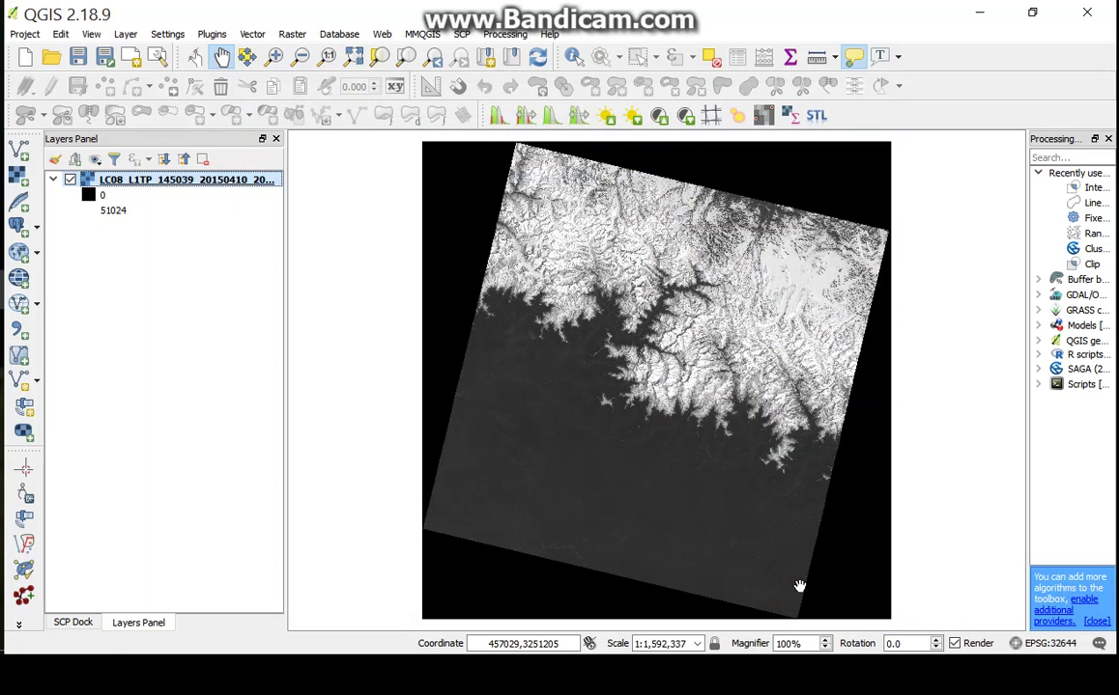
# Step: Go to SCP > Preprocessing > Landsat to reach the Landsat conversion tab
pyautogui.click(462, 35)
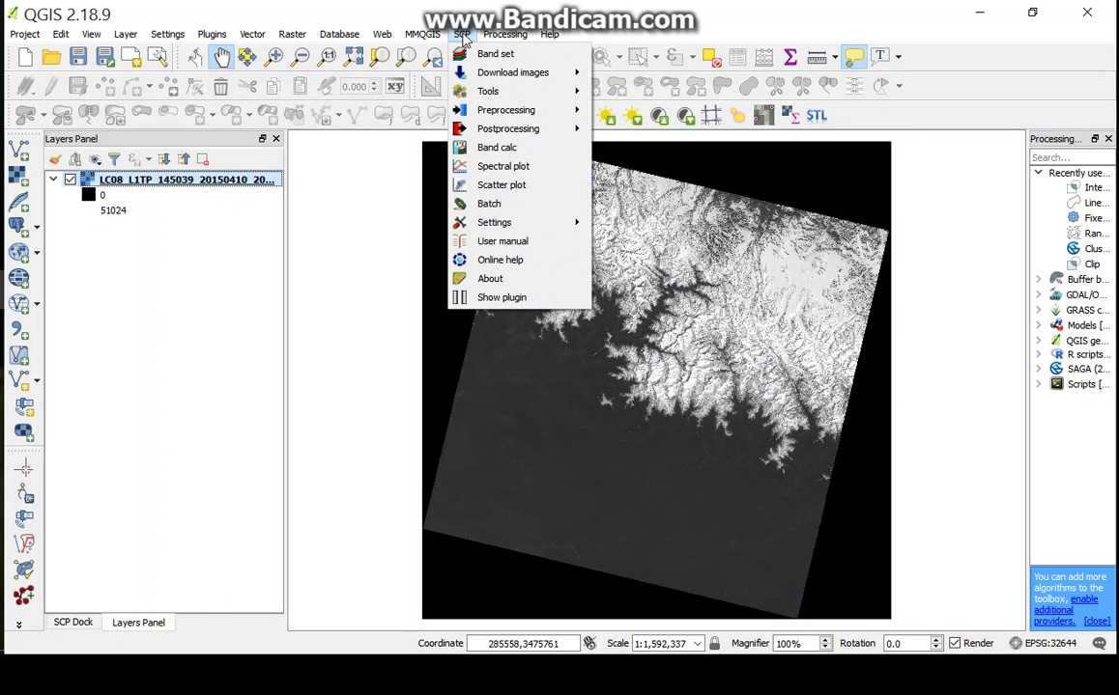
pyautogui.moveTo(486, 113)
pyautogui.moveTo(450, 108)
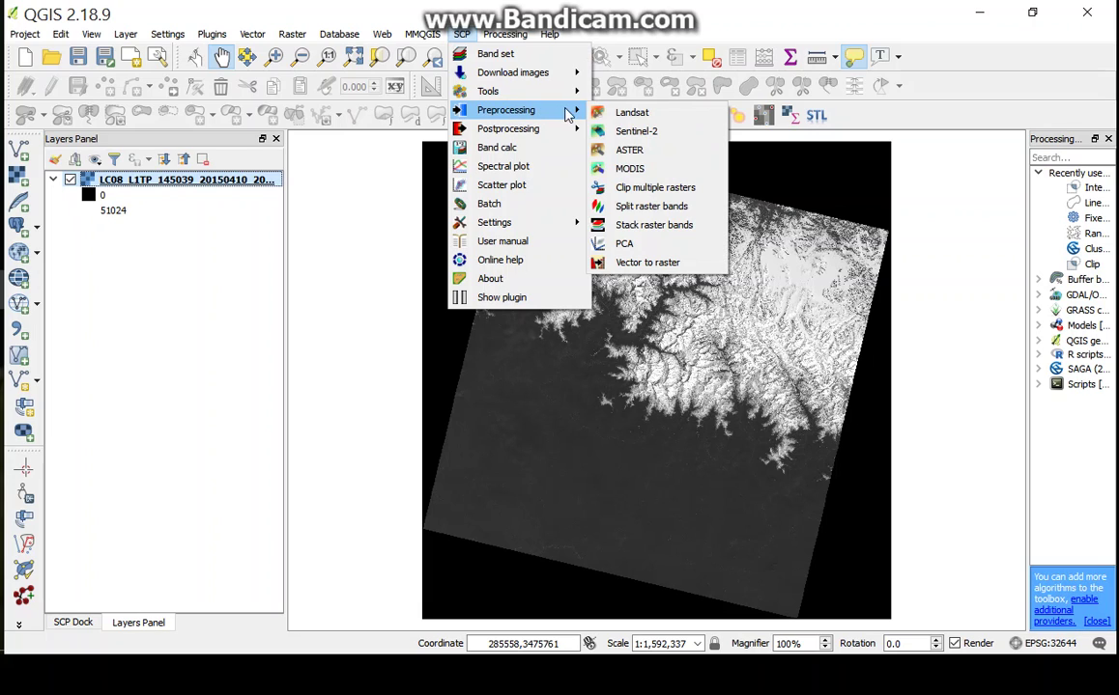
pyautogui.click(623, 116)
pyautogui.press('super+d')
pyautogui.press('super+d')
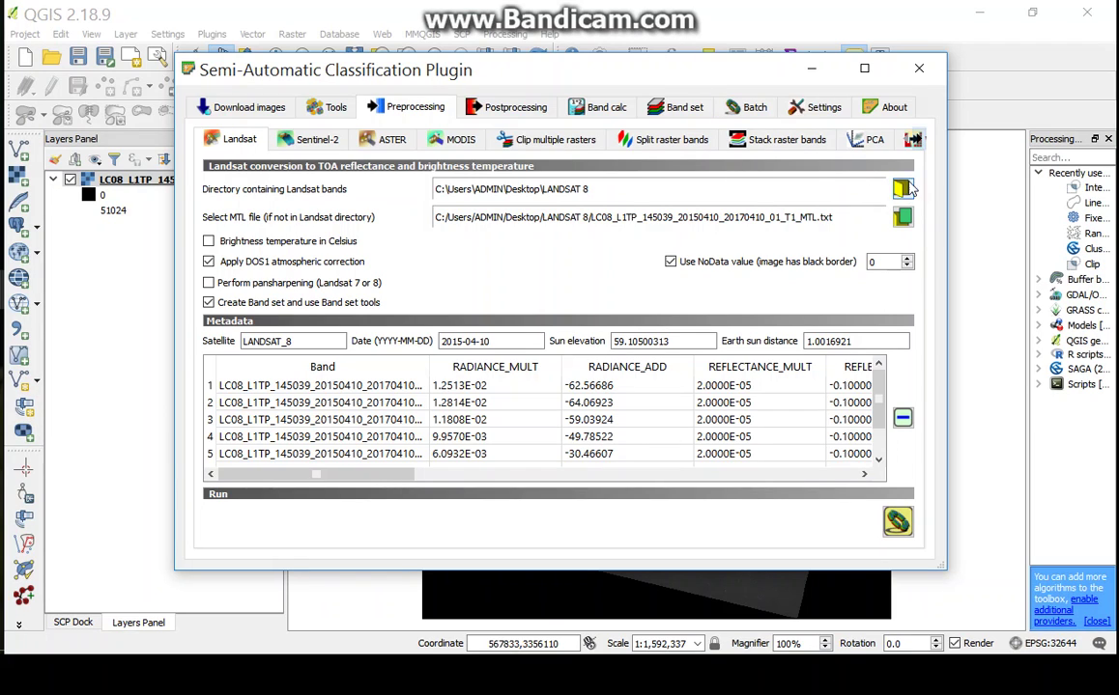
# Step: Set the Landsat band directory to Desktop > LANDSAT 8
pyautogui.click(903, 188)
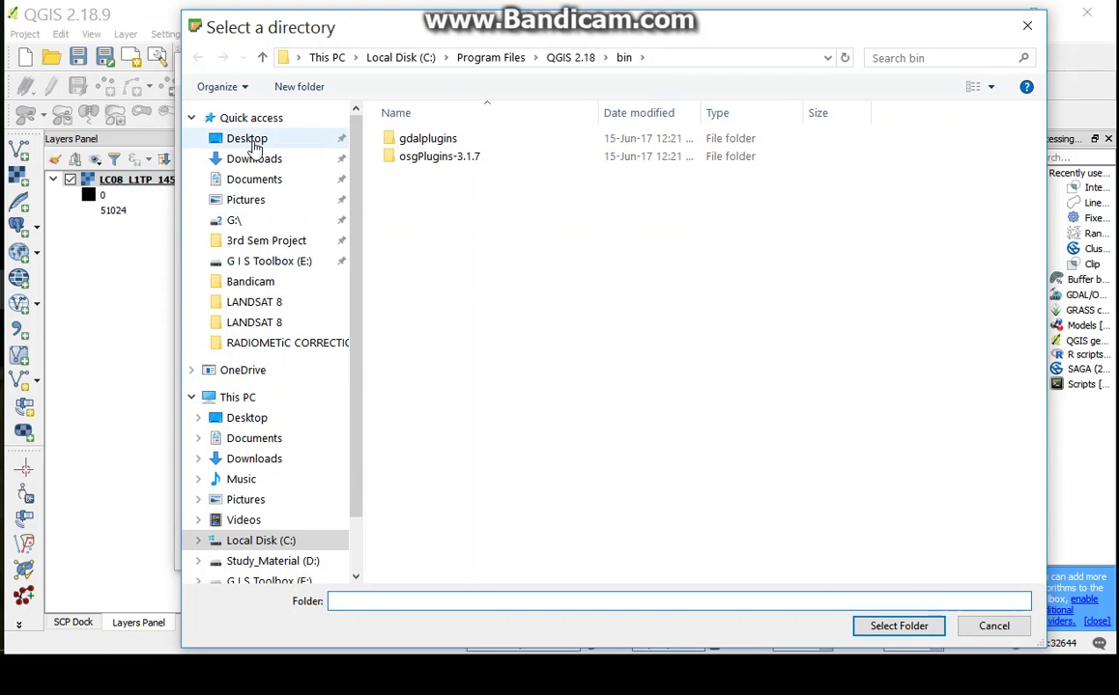
pyautogui.click(249, 141)
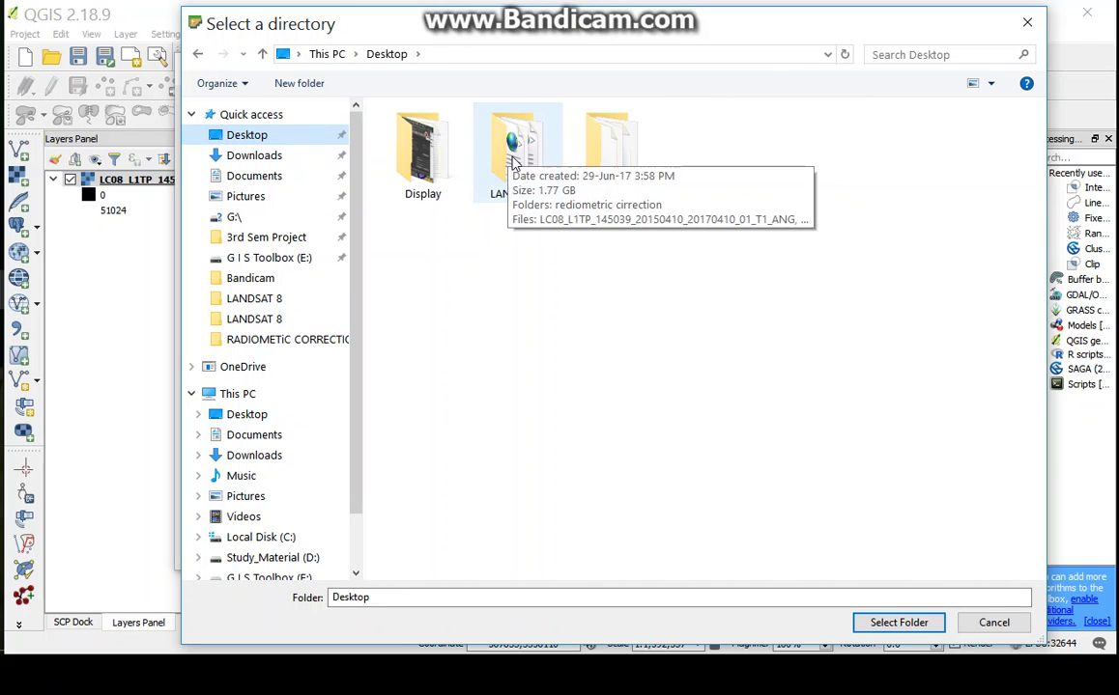
pyautogui.click(512, 157)
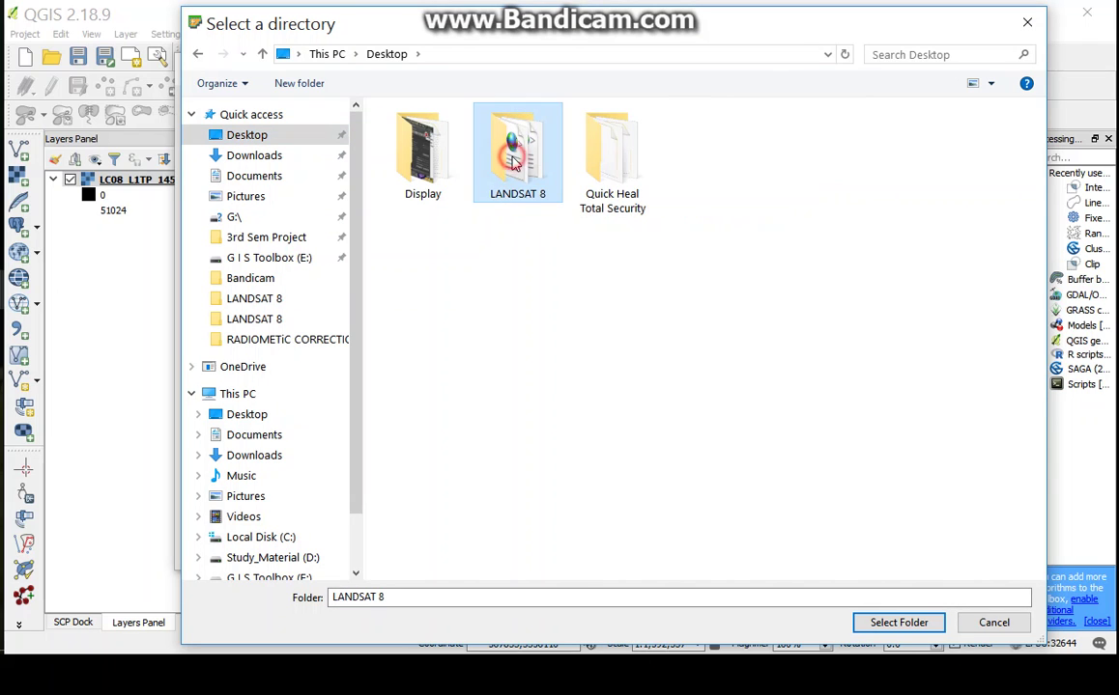
pyautogui.click(913, 625)
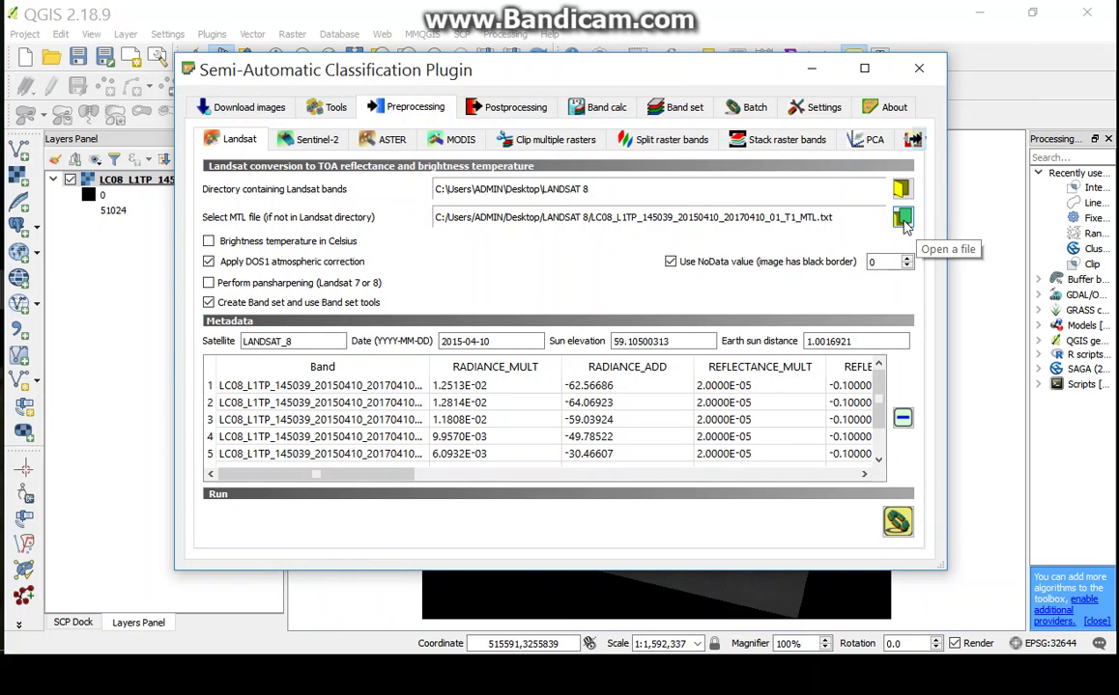
# Step: Load LC08_L1TP_145039_20150410_20170410_01_T1_MTL as the metadata file
pyautogui.click(903, 222)
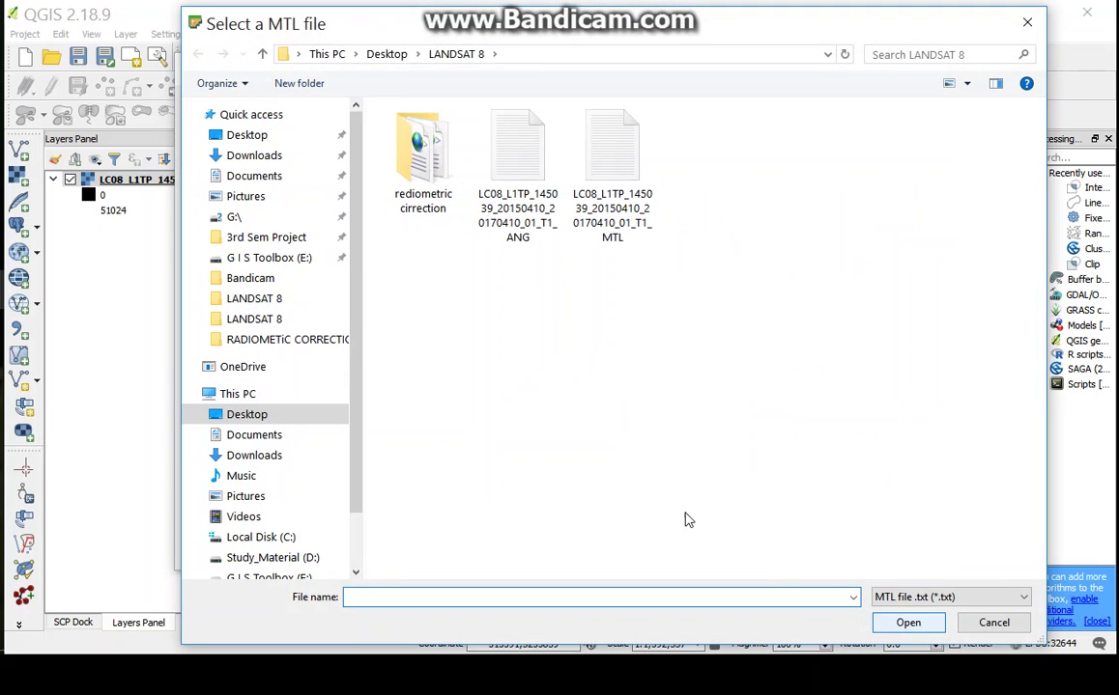
pyautogui.click(616, 175)
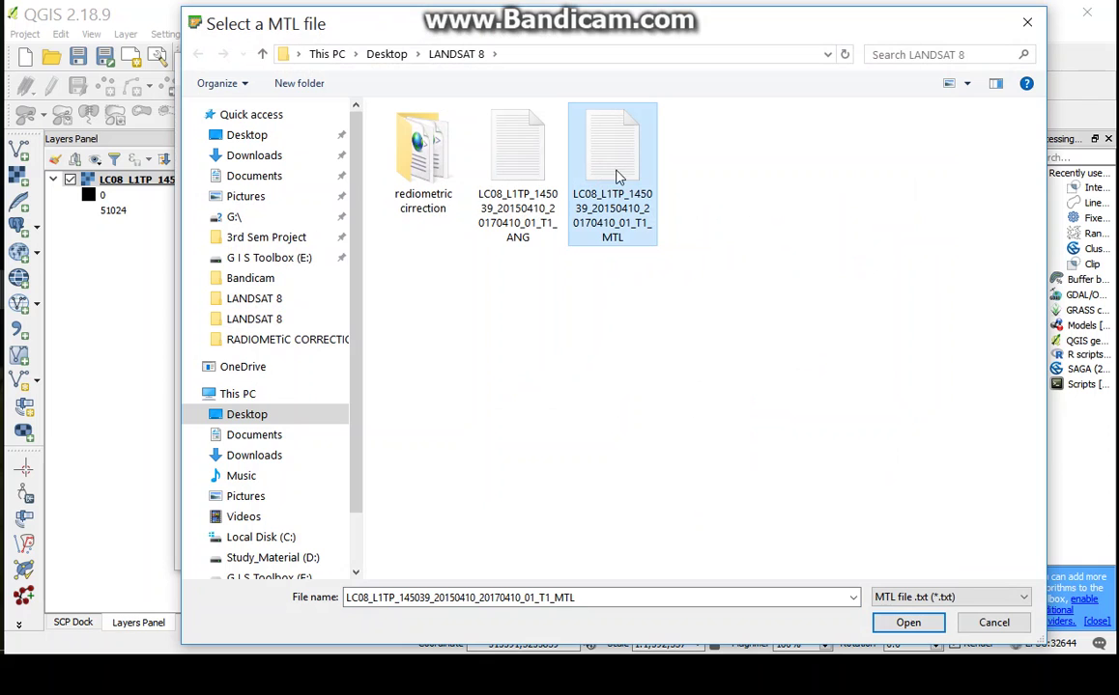
pyautogui.click(934, 625)
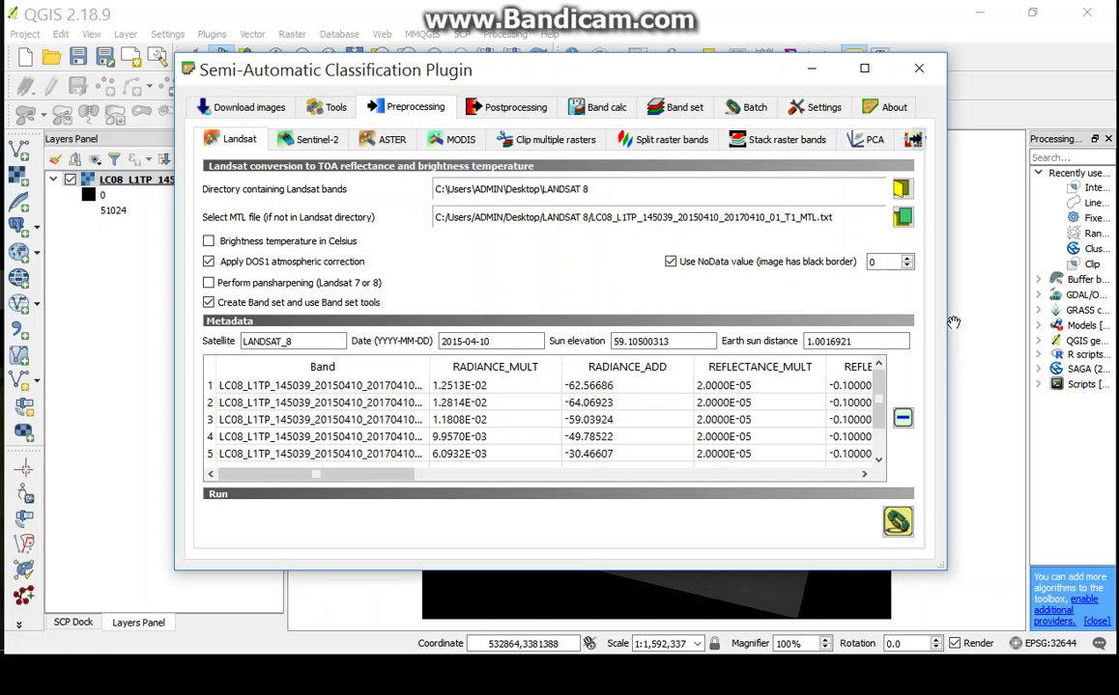
pyautogui.click(208, 263)
pyautogui.click(207, 264)
# Step: Run the conversion, creating and choosing a new 'rc' folder inside LANDSAT 8 as output
pyautogui.click(899, 523)
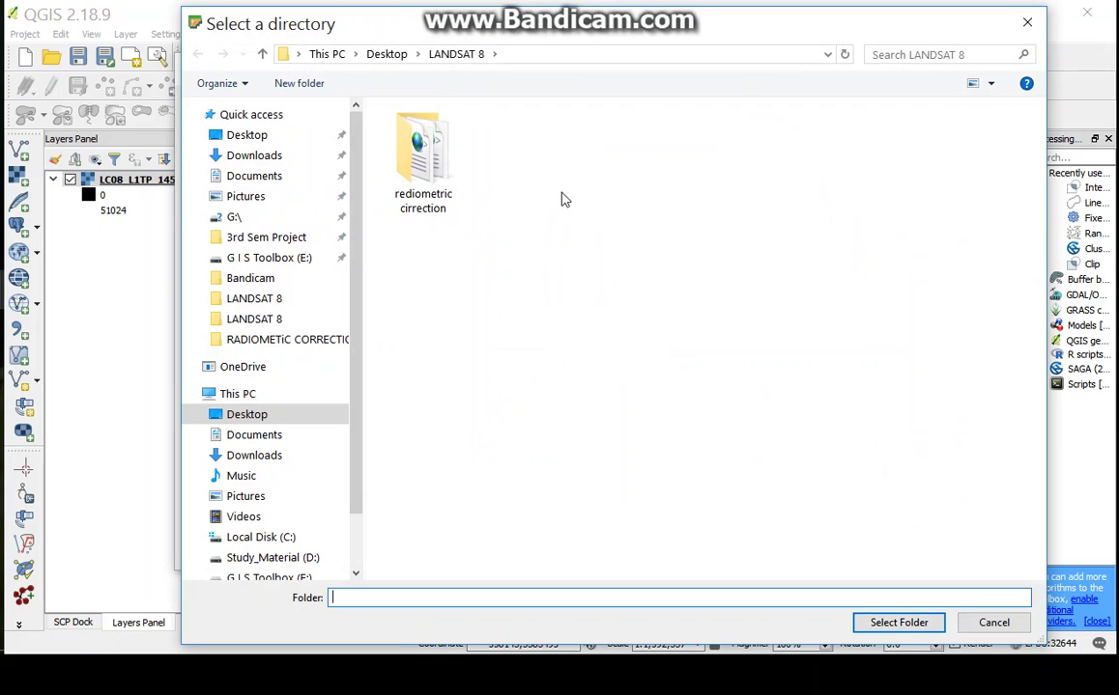
pyautogui.click(300, 83)
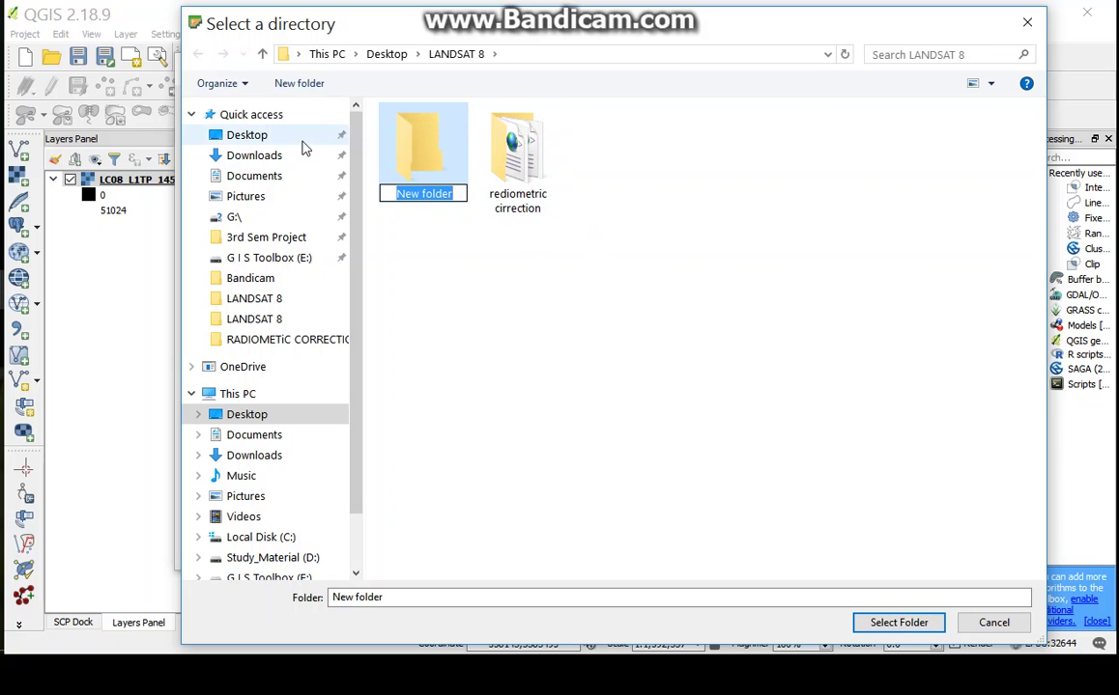
pyautogui.write('rc')
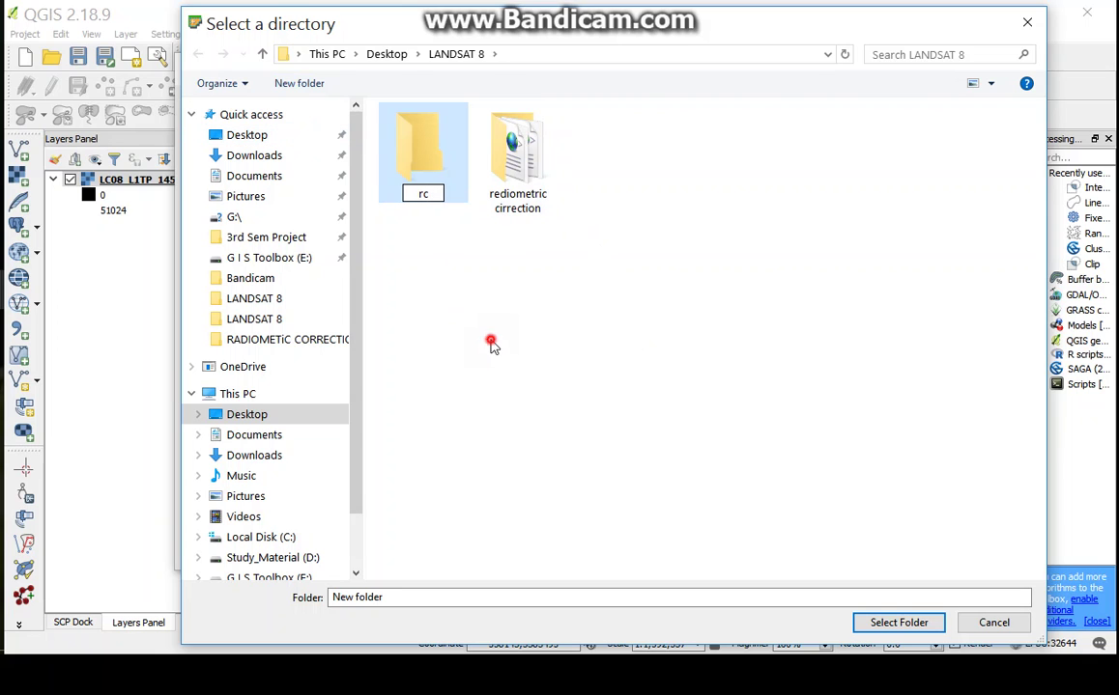
pyautogui.click(491, 343)
pyautogui.click(430, 169)
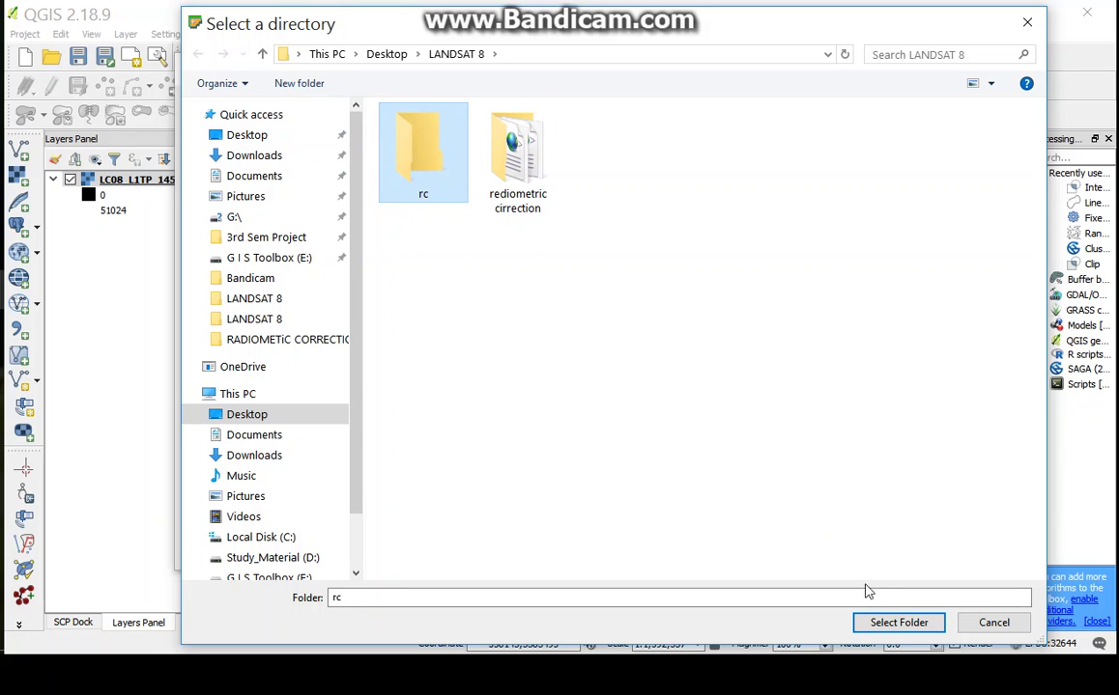
pyautogui.click(900, 625)
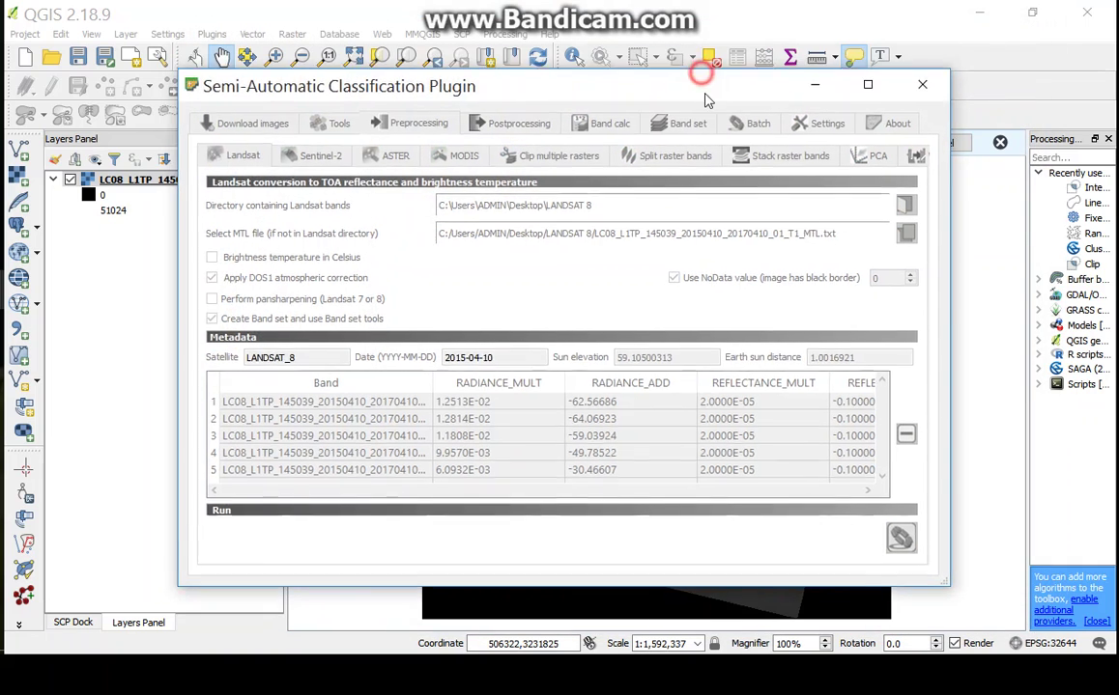
# Step: Move the plugin window aside while seven RT_ reflectance layers are generated and loaded
pyautogui.moveTo(635, 68); pyautogui.dragTo(731, 206)
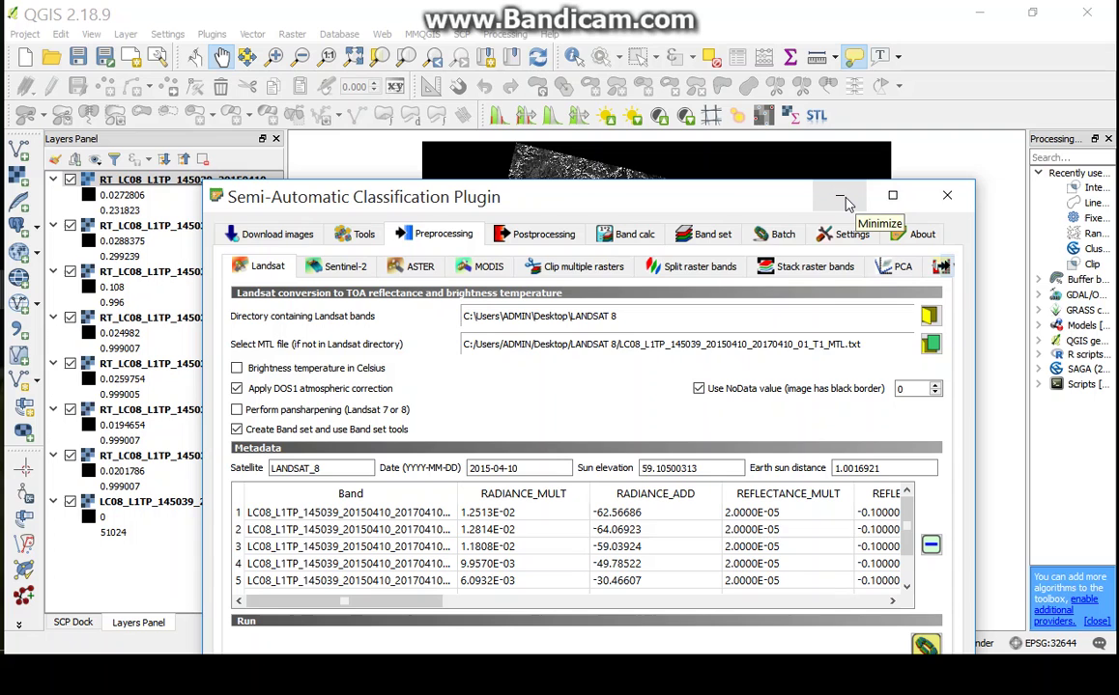
# Step: Close the Semi-Automatic Classification Plugin window to reveal the RT_ B6 reflectance layer
pyautogui.click(948, 198)
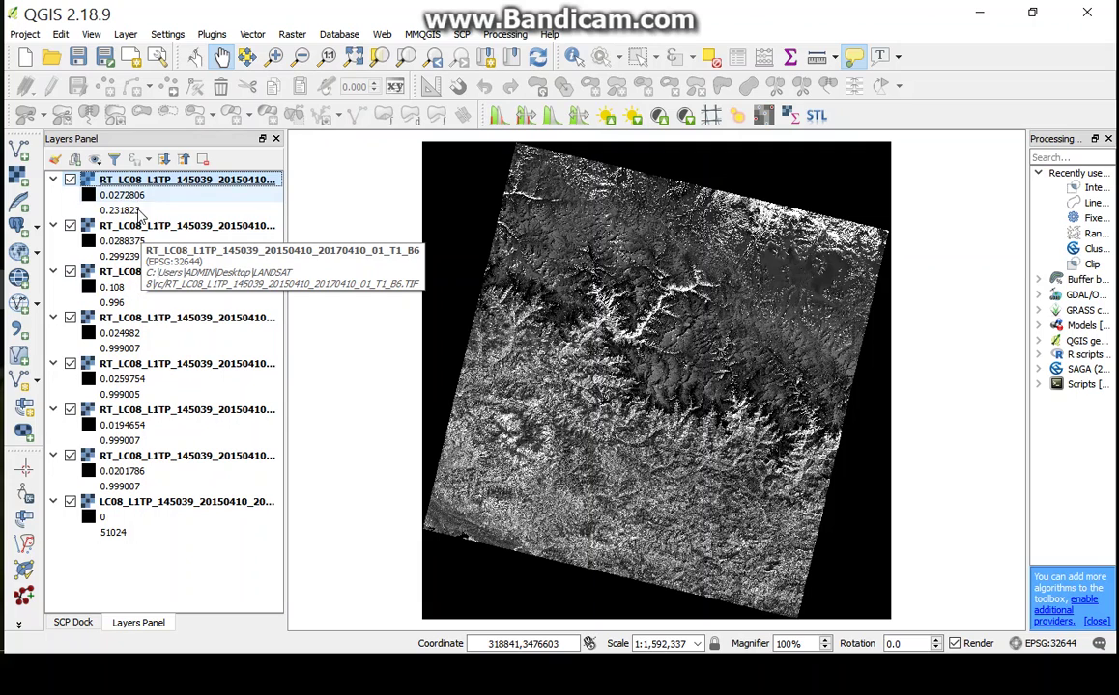
# Step: Identify a pixel on the top RT_ layer, reading 0.0695732, then return to Pan
pyautogui.click(574, 56)
pyautogui.click(756, 340)
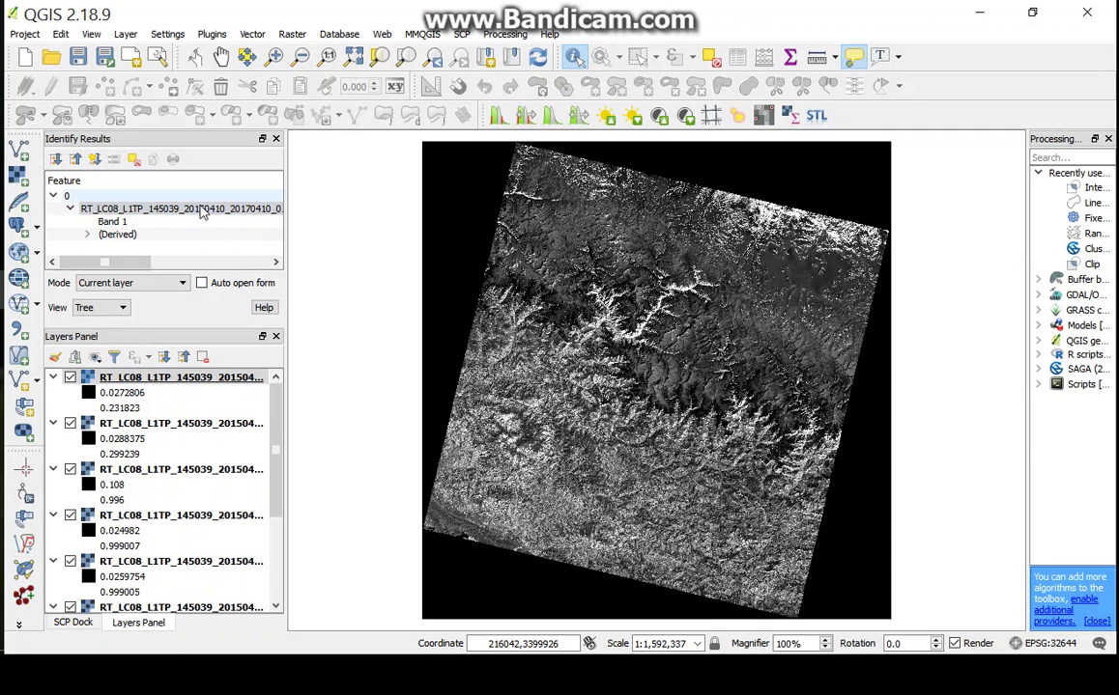
pyautogui.moveTo(147, 269)
pyautogui.mouseDown()
pyautogui.moveTo(179, 280)
pyautogui.moveTo(166, 262)
pyautogui.mouseUp()
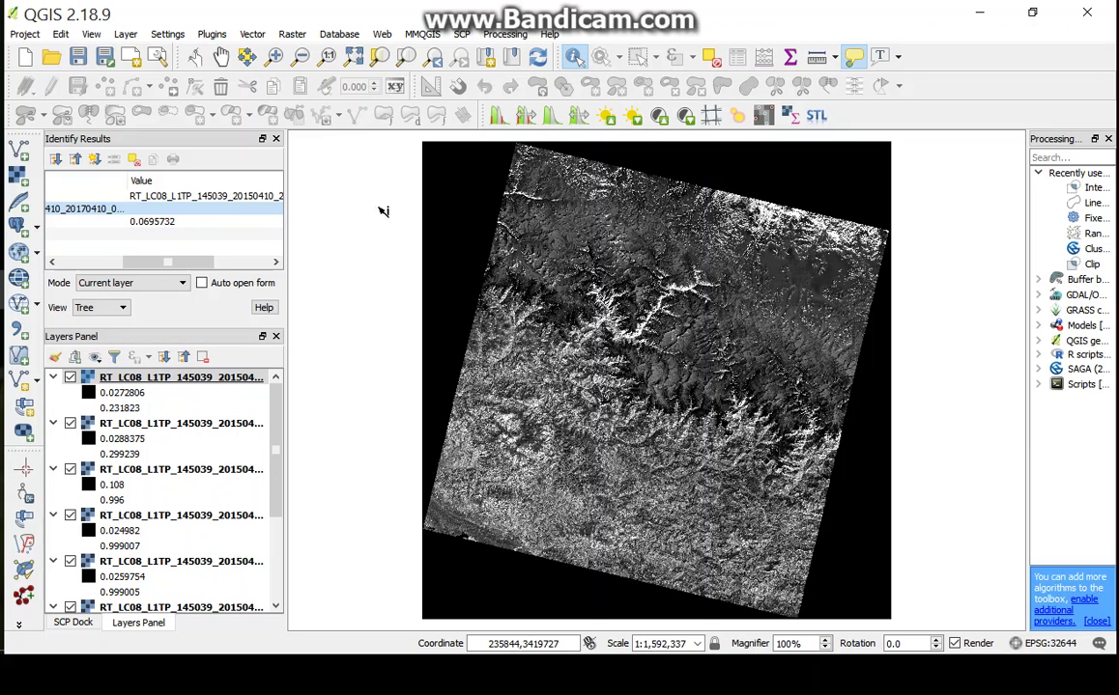
pyautogui.click(222, 57)
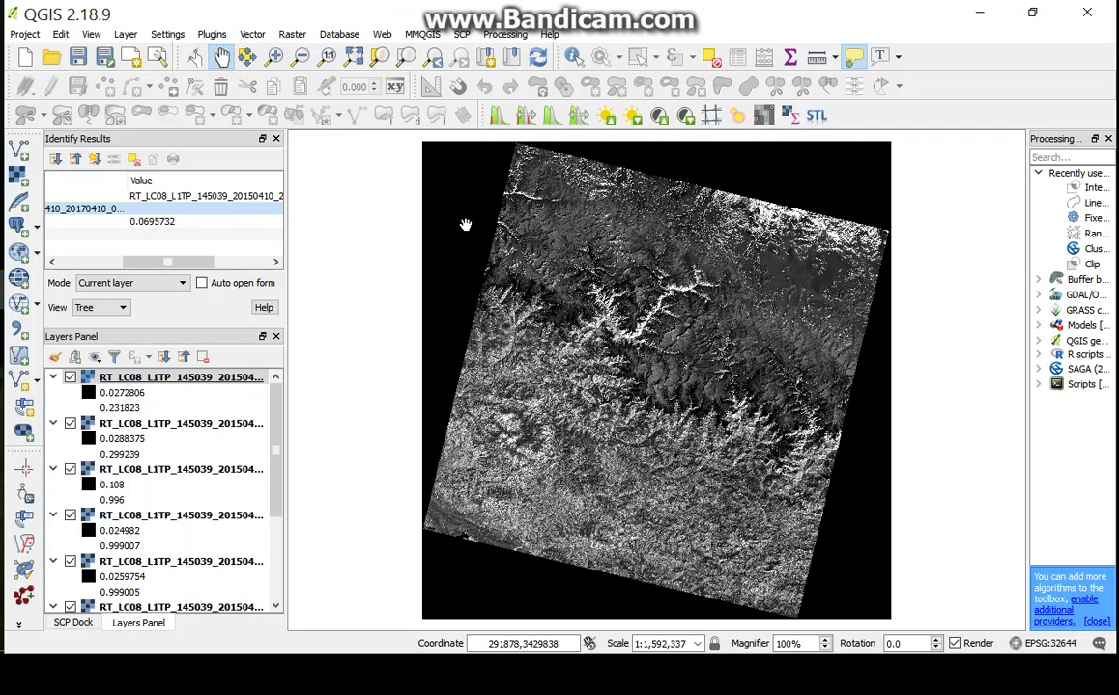